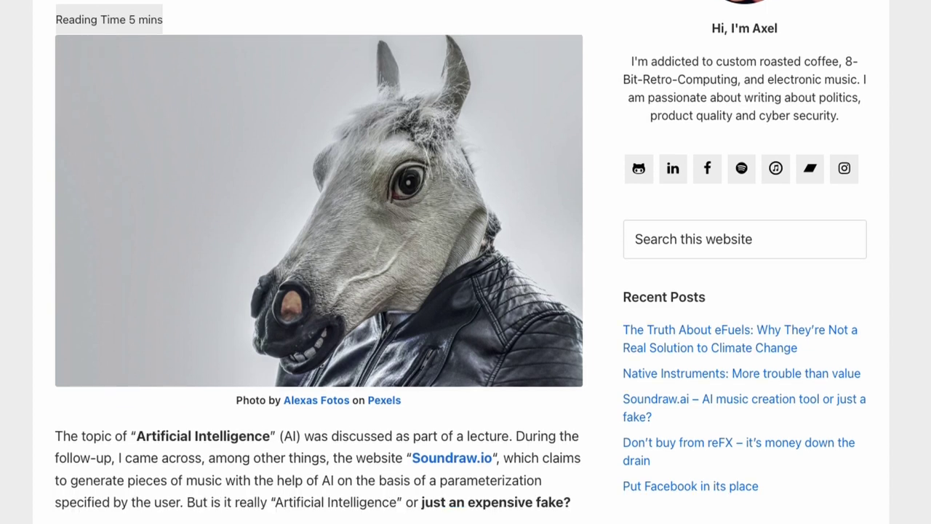
Step: Read the blog article on whether Soundraw is real AI, including its preloaded sound loops and composition metadata evidence
scroll(465, 261, "down", 2)
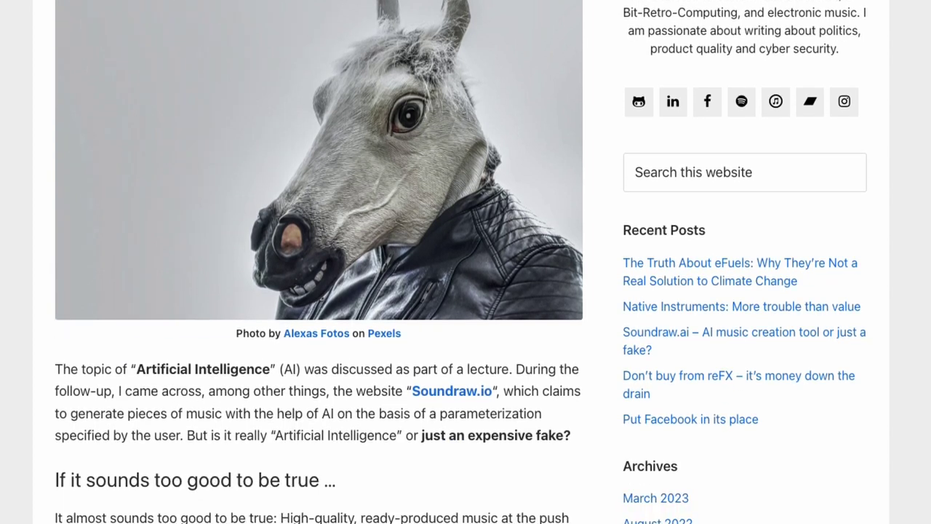
scroll(465, 262, "down", 2)
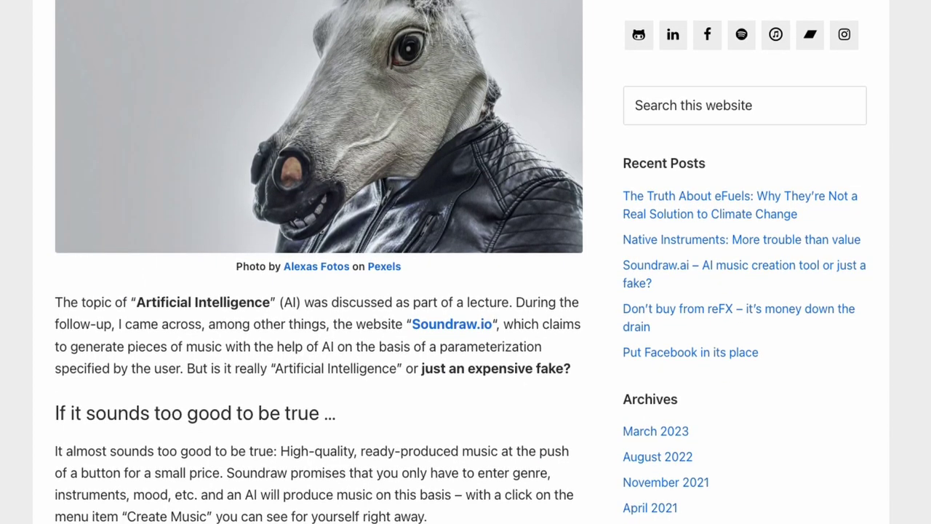
scroll(465, 262, "down", 3)
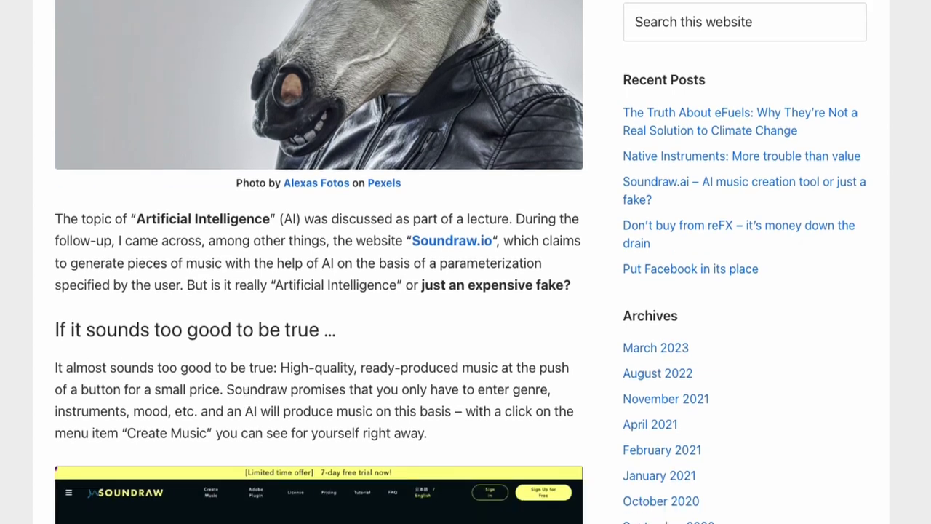
scroll(466, 262, "down", 4)
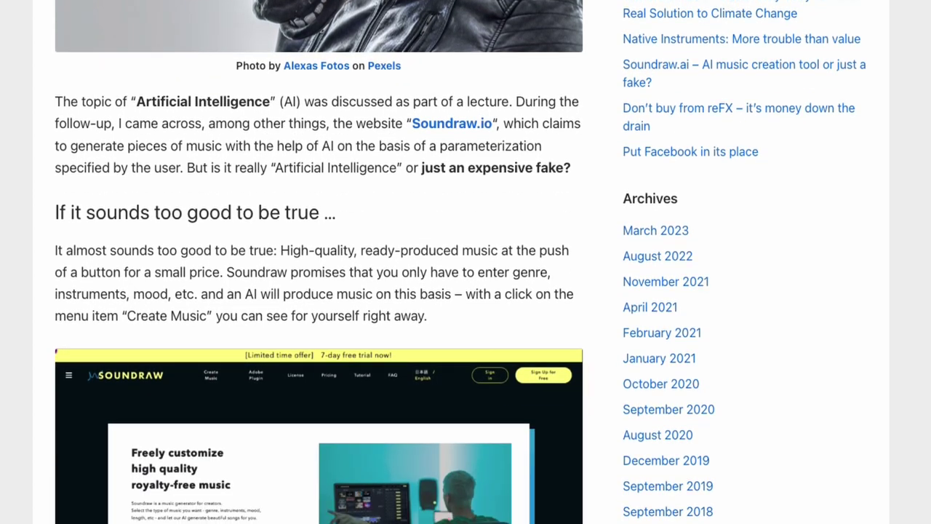
scroll(466, 261, "down", 10)
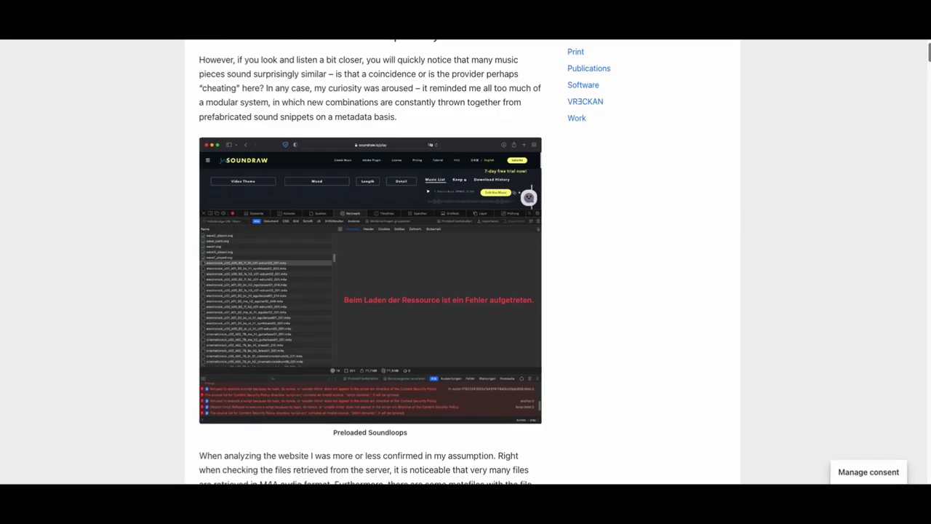
scroll(466, 262, "down", 1)
scroll(465, 262, "down", 3)
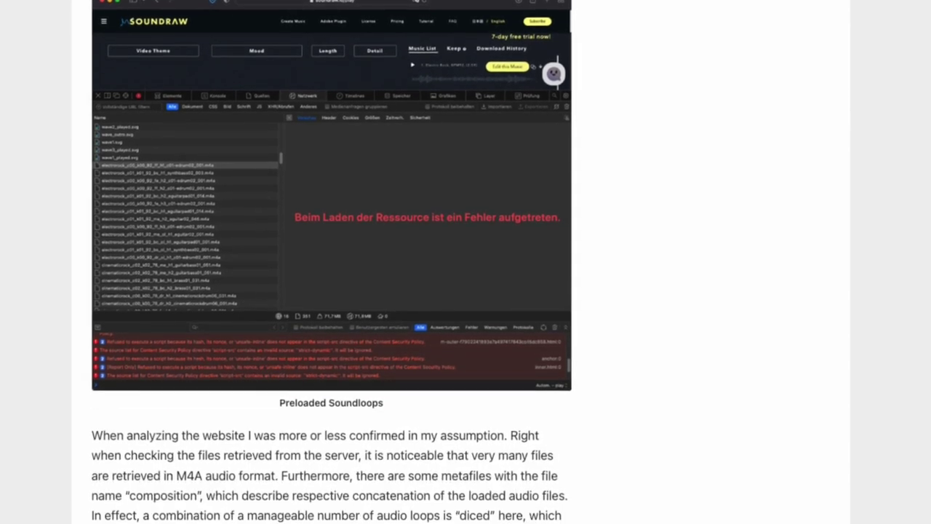
scroll(466, 262, "down", 8)
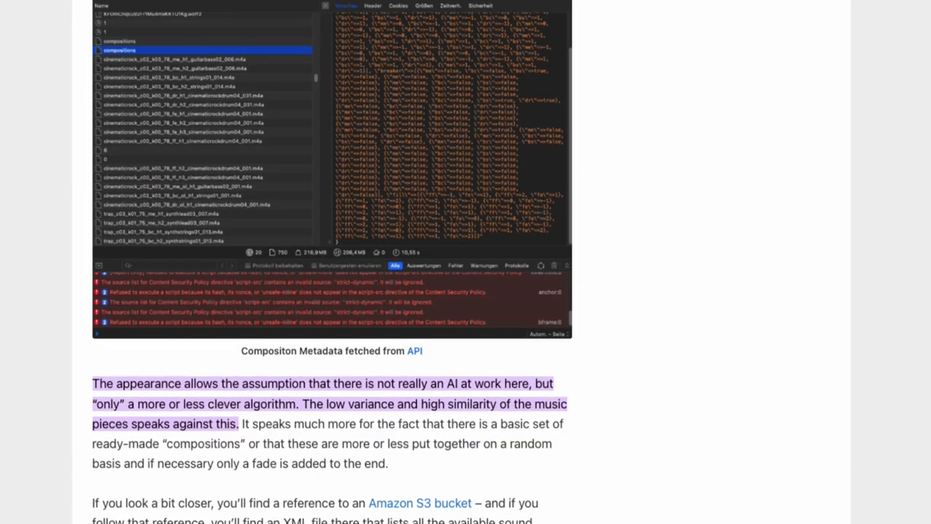
scroll(332, 262, "up", 4)
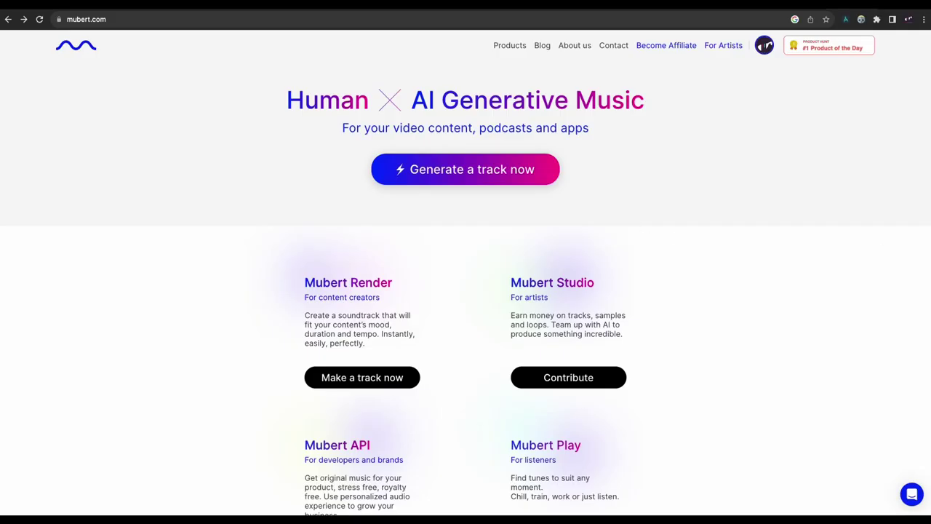
Step: Open the track generator from the Mubert home page and generate a track
scroll(723, 235, "down", 1)
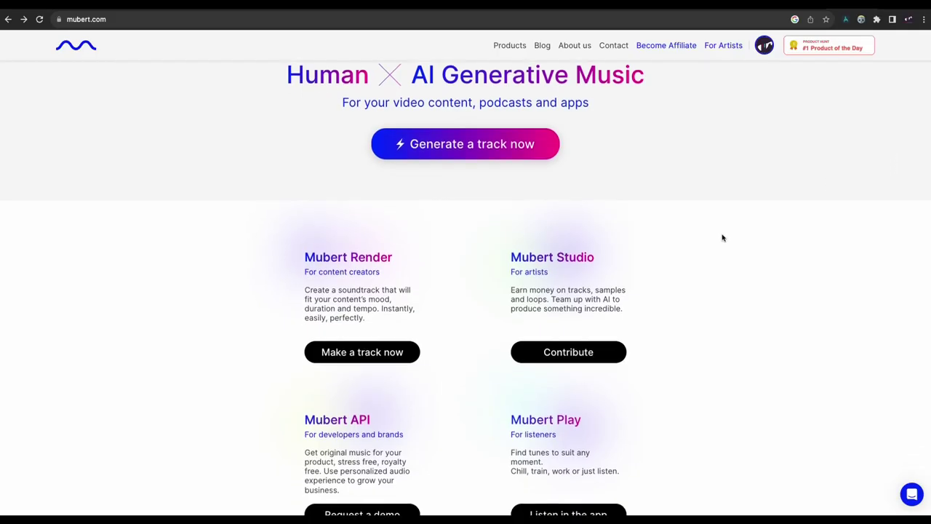
scroll(723, 238, "up", 1)
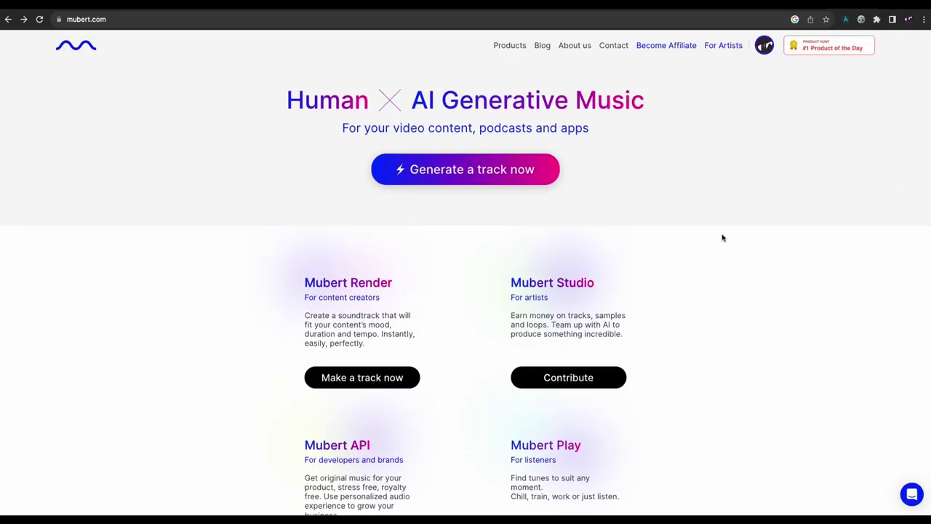
left_click(427, 174)
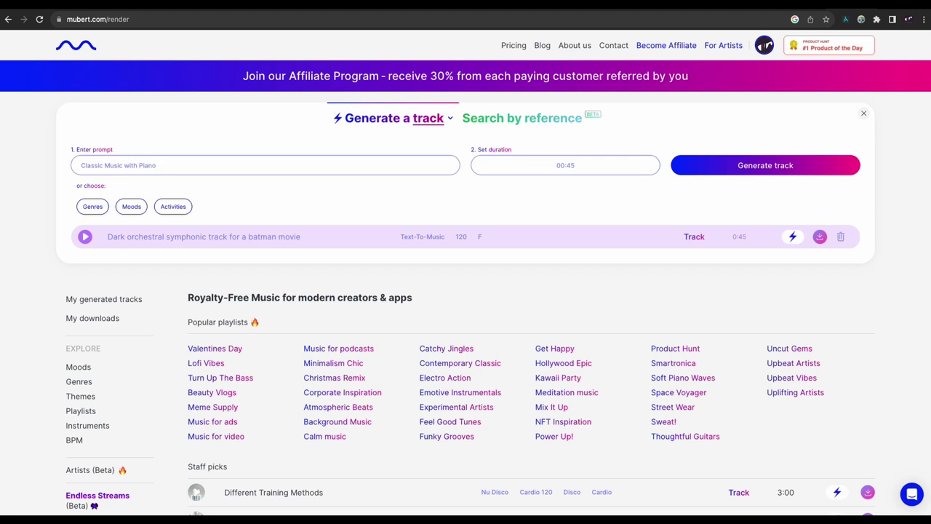
left_click(752, 169)
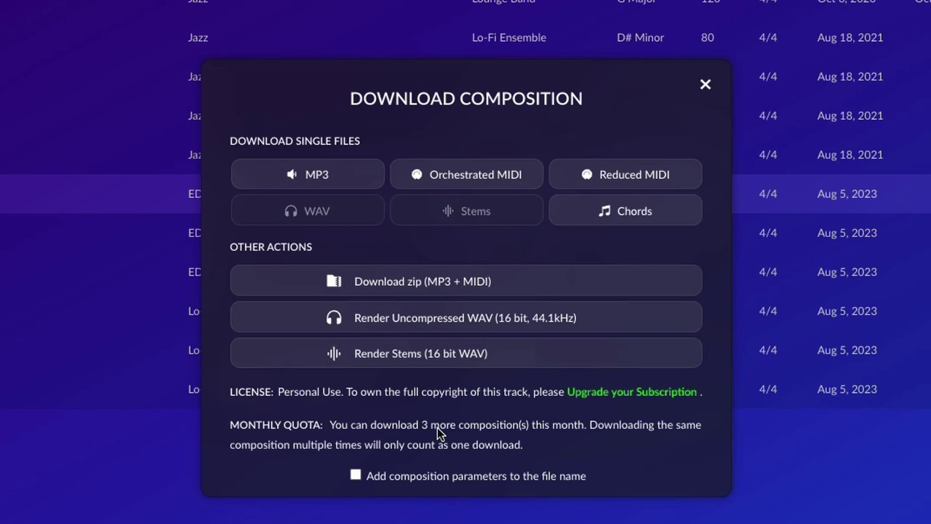
Step: Download the composition as an orchestrated MIDI file
left_click(488, 180)
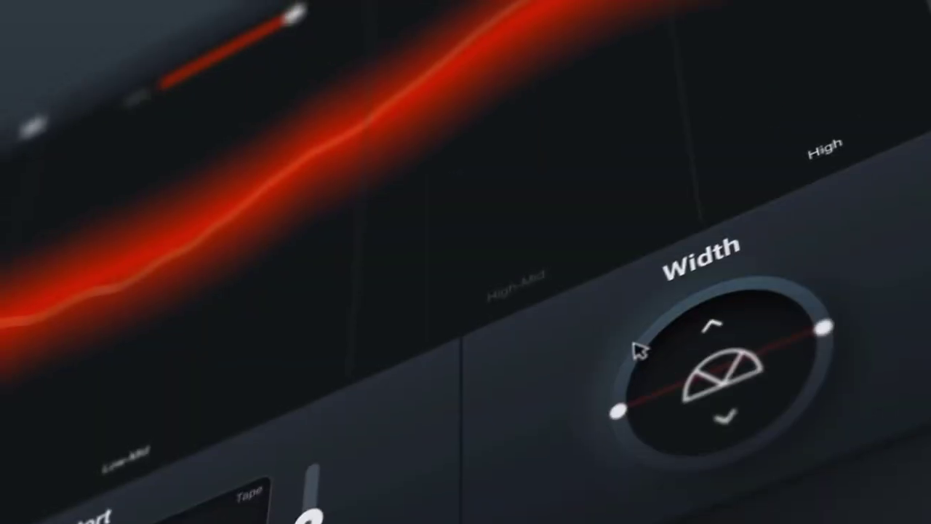
Step: Browse the orchestral and drum target categories in the Tone Match library
left_click(634, 349)
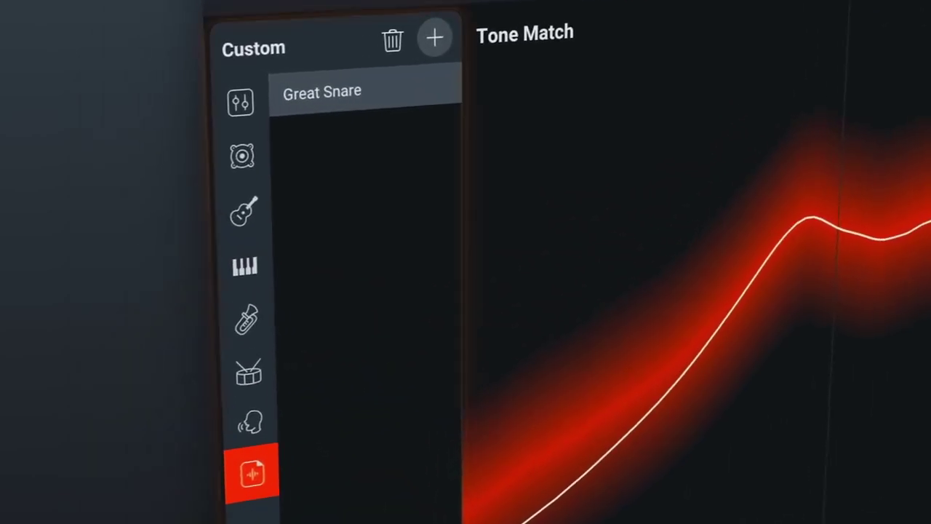
left_click(107, 172)
left_click(261, 331)
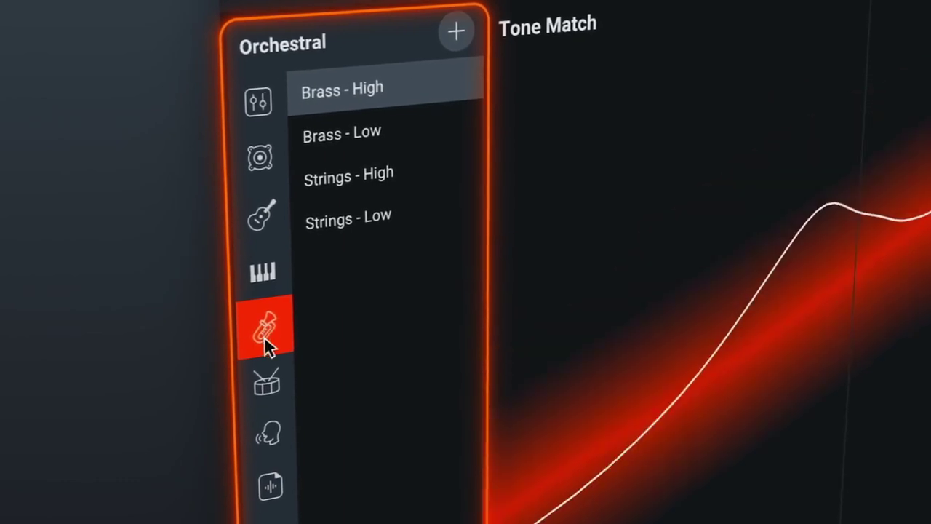
left_click(264, 379)
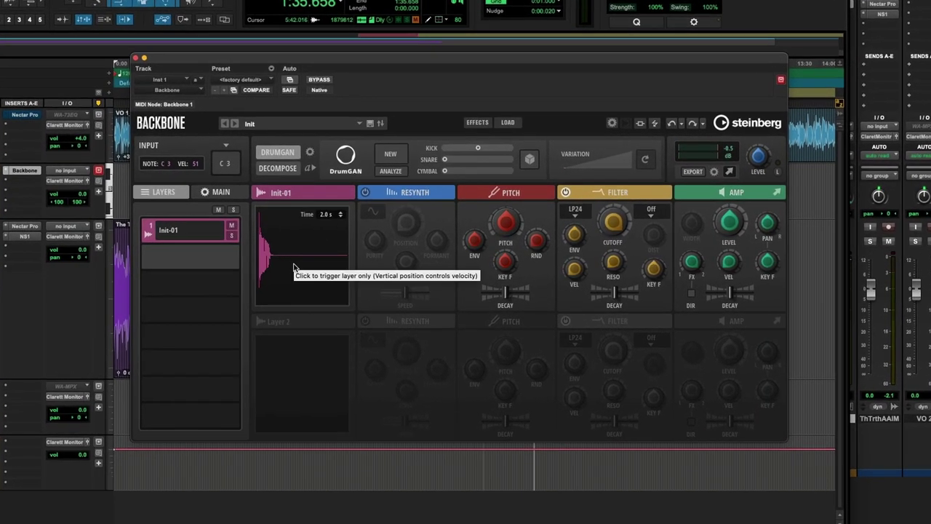
Step: Generate a new DrumGAN sound in the Backbone plug-in and audition the Init-01 layer
left_click(389, 152)
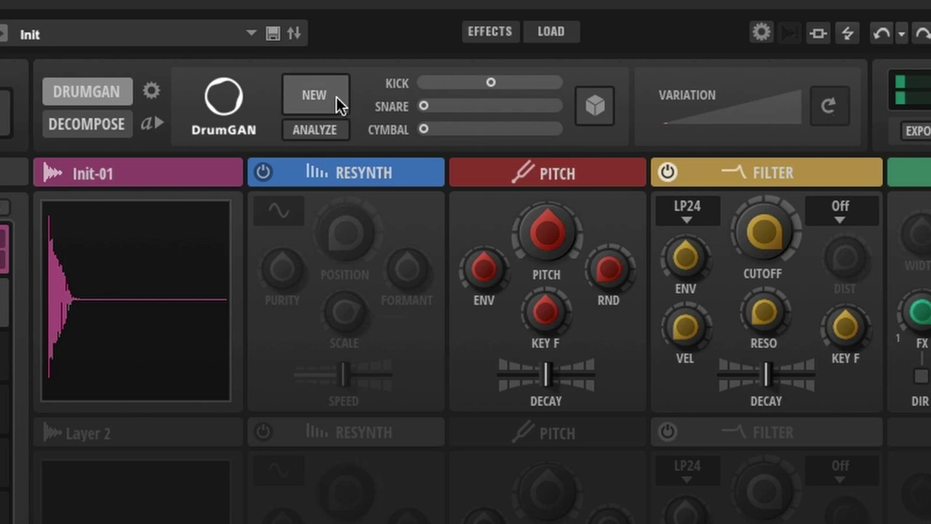
left_click(118, 320)
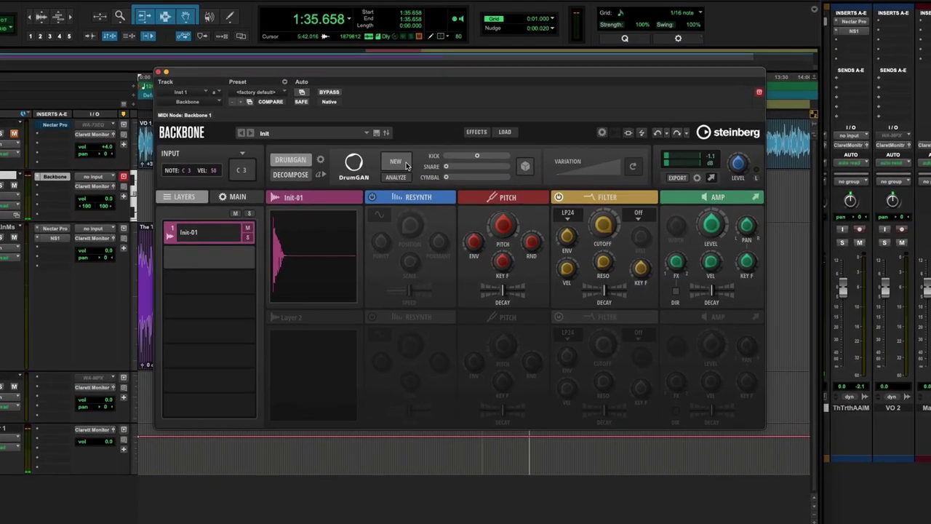
left_click(314, 264)
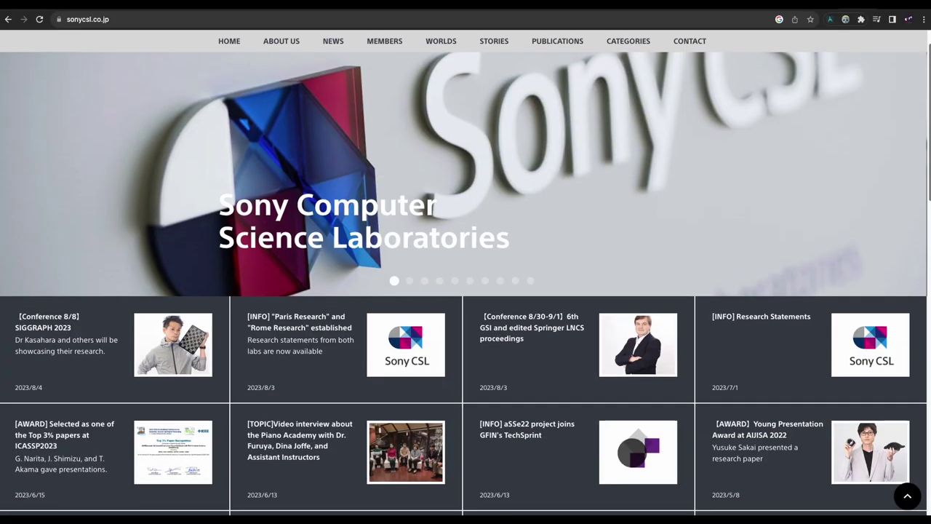
Step: Look through the news entries on the Sony Computer Science Laboratories home page
scroll(465, 276, "down", 2)
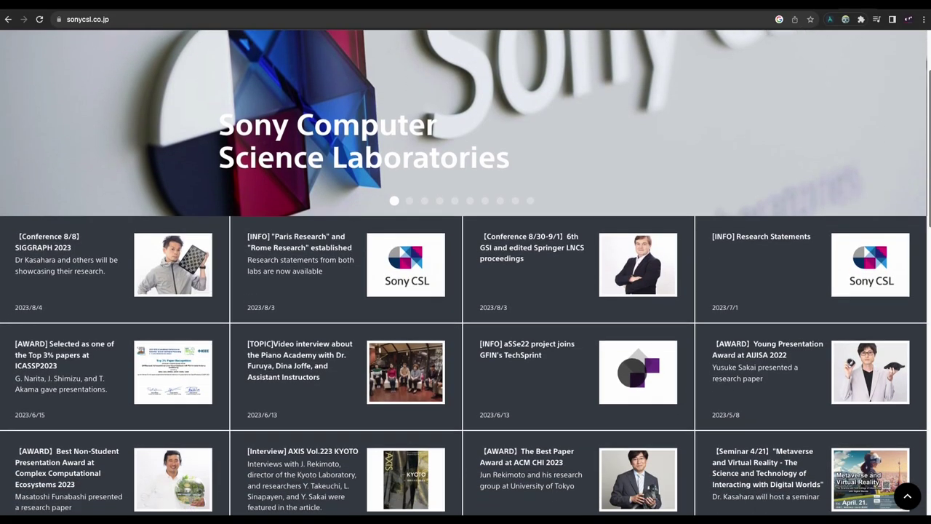
scroll(466, 277, "down", 2)
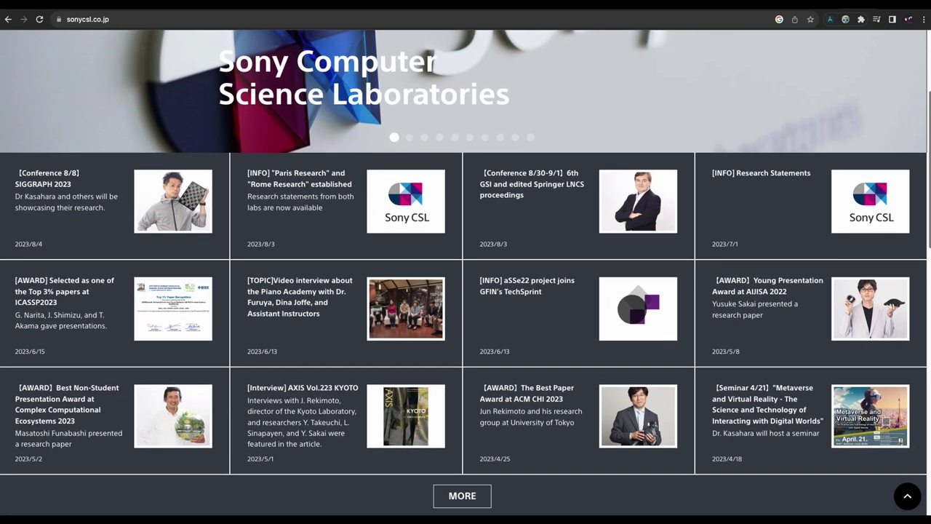
scroll(466, 277, "down", 2)
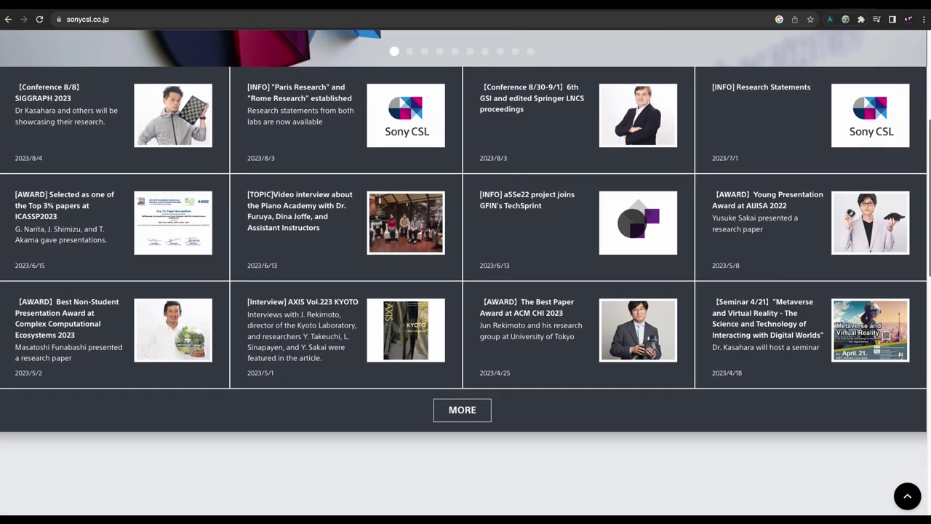
scroll(466, 277, "down", 2)
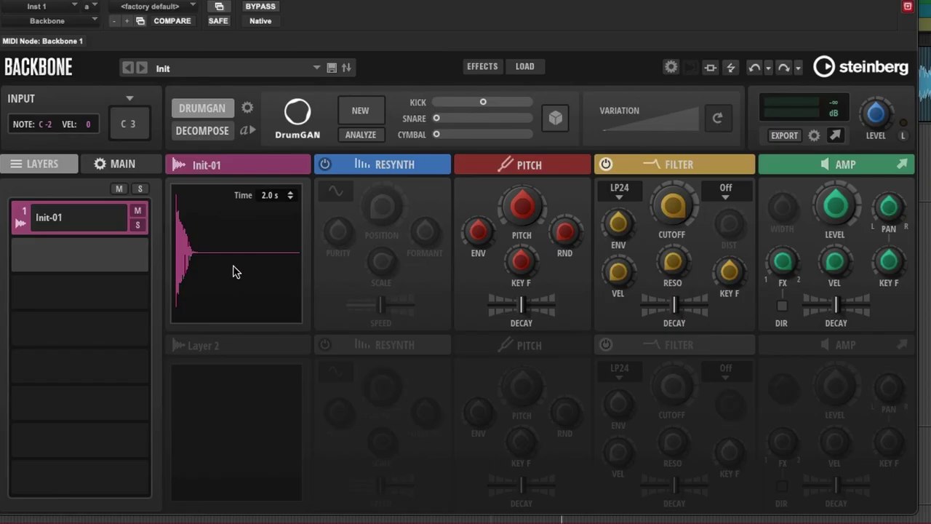
Step: Audition the Init-01 layer in Backbone and load the DH_kick_lofi_01 sample into it
left_click(233, 271)
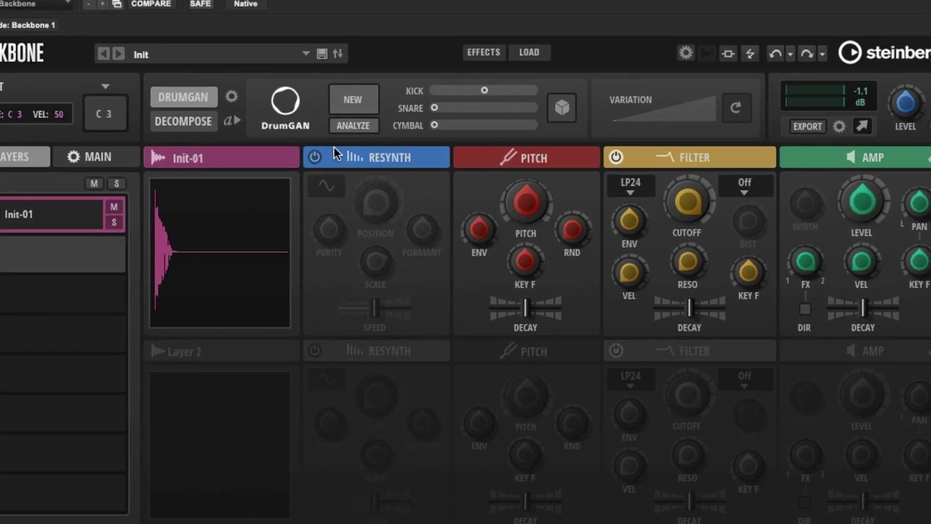
left_click(211, 270)
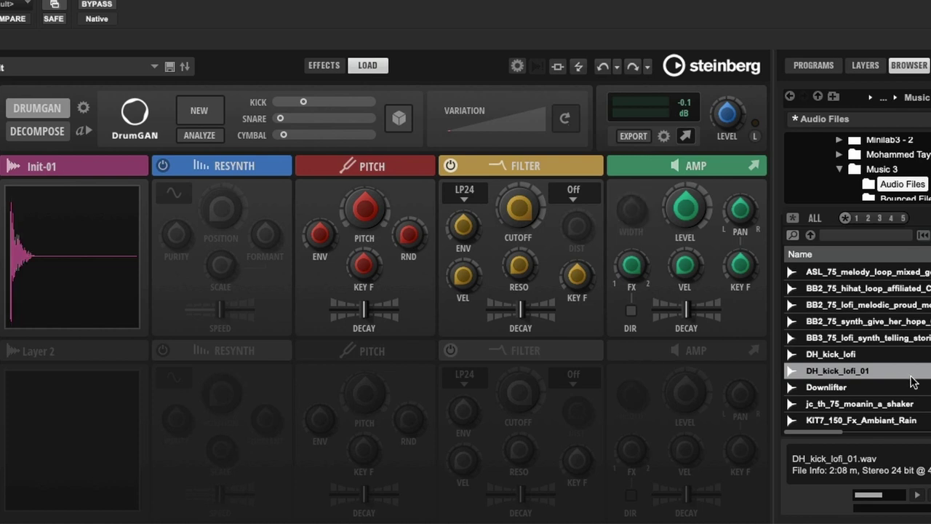
left_click_drag(832, 370, 336, 346)
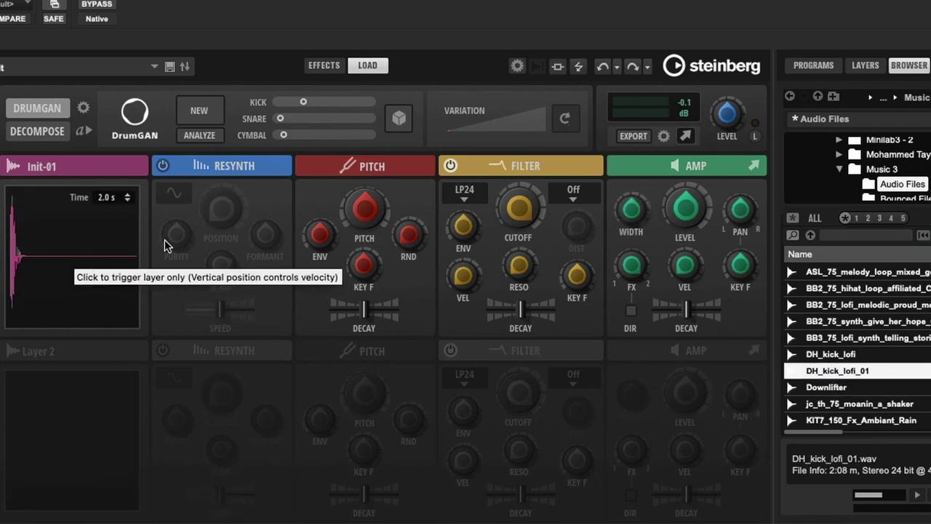
Step: Analyze the loaded kick sample with DrumGAN, generate a new variation from it and audition the result
left_click(213, 135)
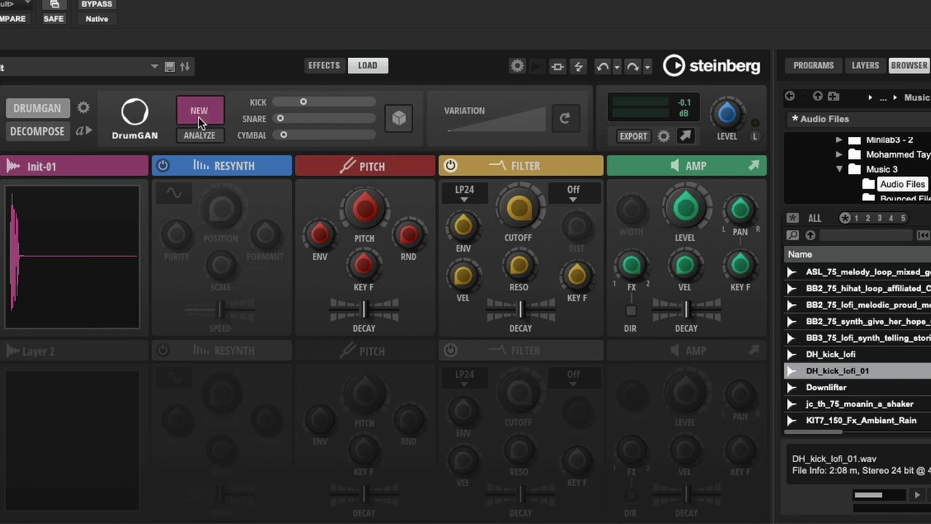
mouse_move(71, 271)
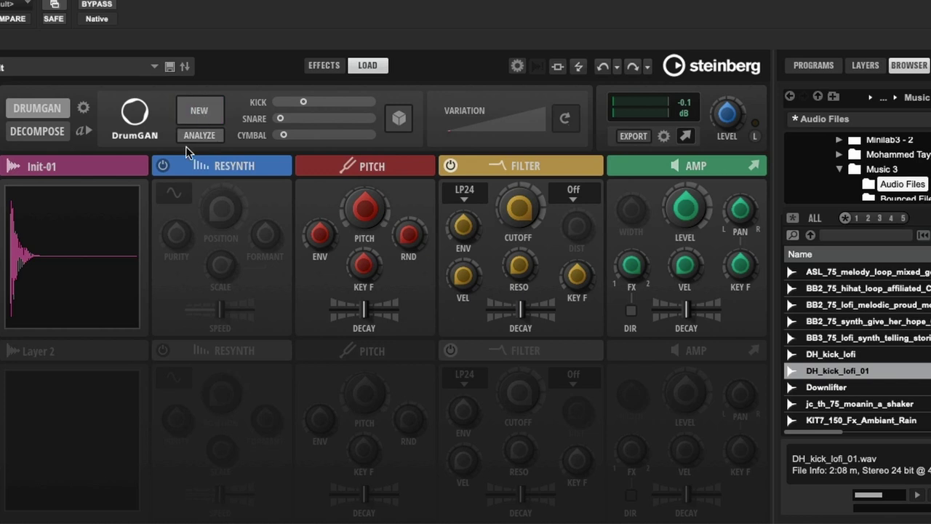
left_click(67, 284)
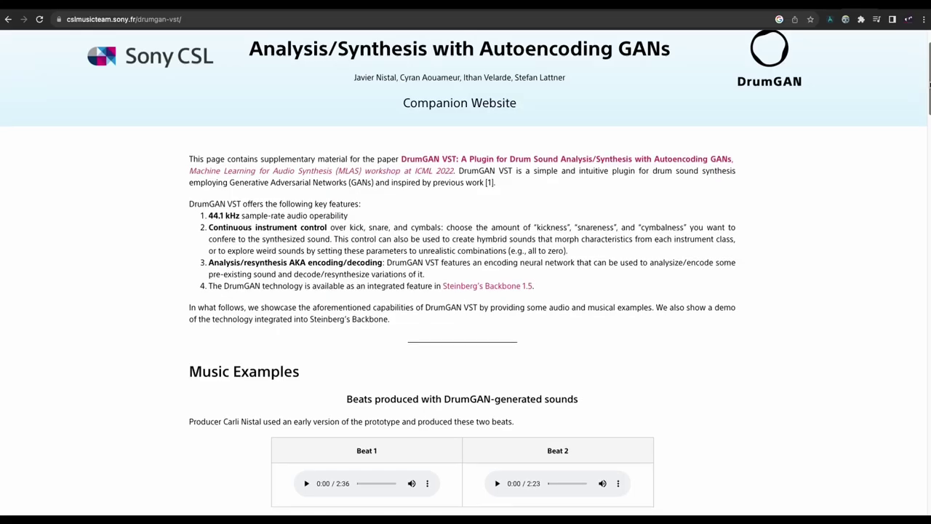
Step: Examine the key features and music examples on the DrumGAN VST companion website
scroll(464, 268, "down", 2)
scroll(463, 268, "down", 2)
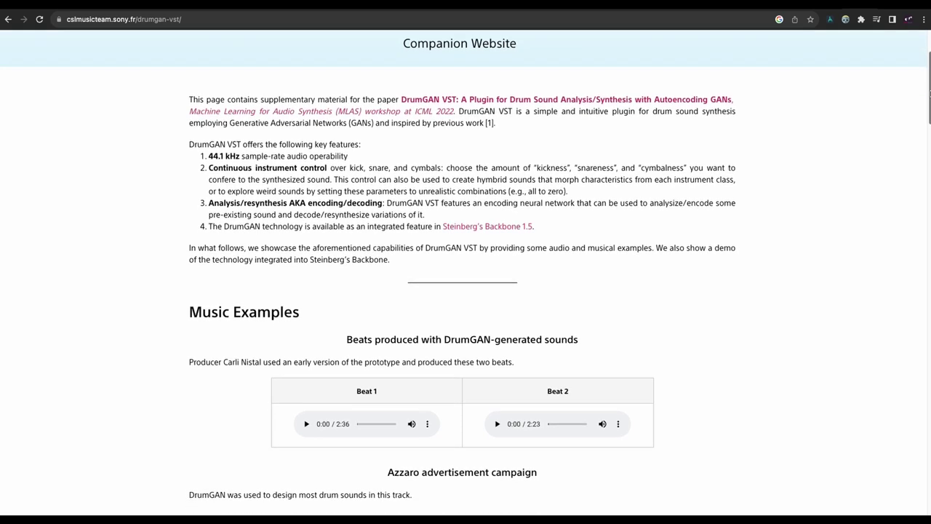
scroll(463, 268, "down", 2)
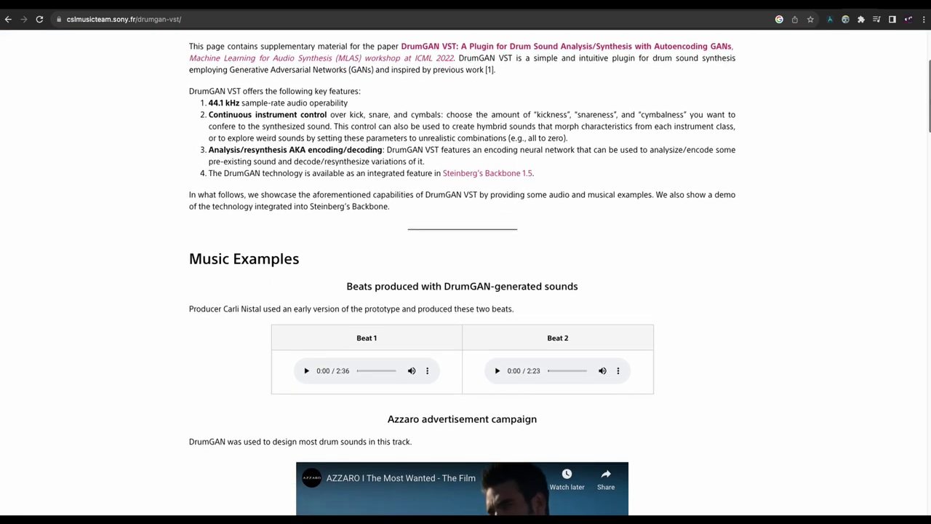
scroll(463, 269, "down", 2)
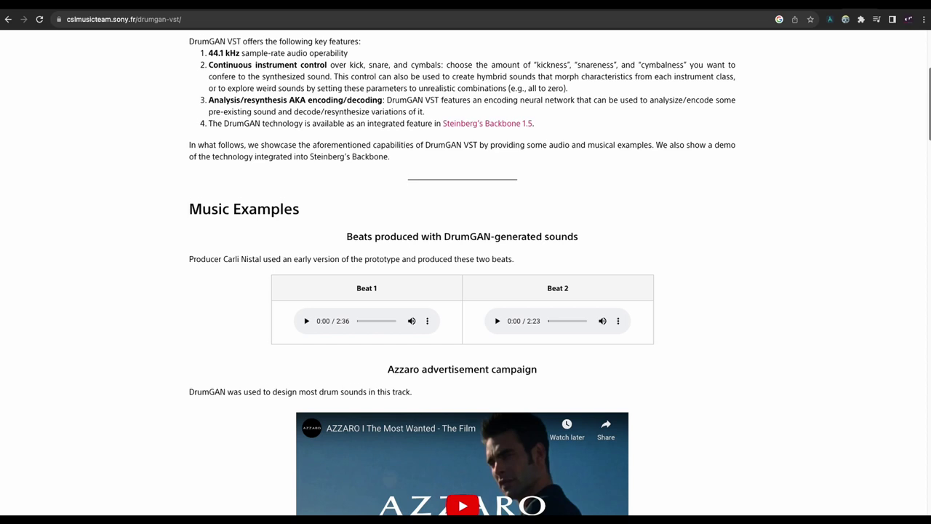
scroll(464, 269, "down", 3)
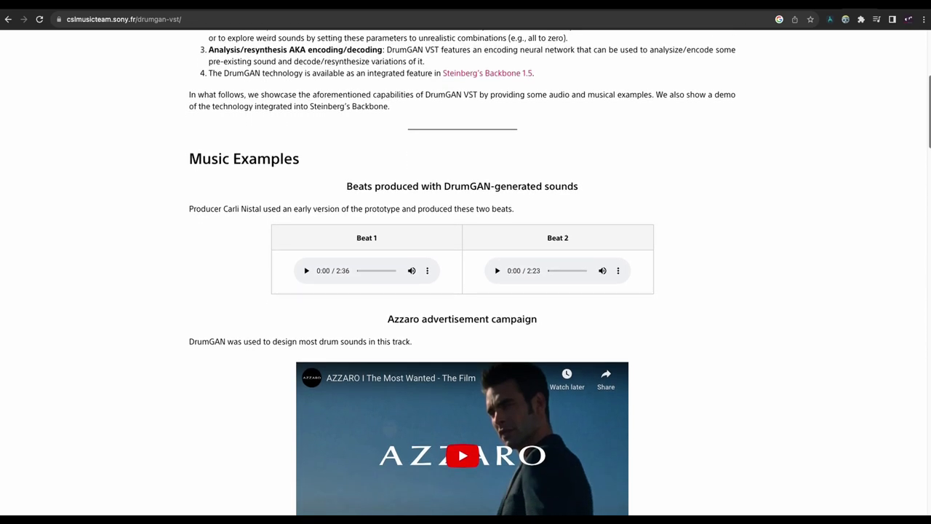
scroll(463, 268, "down", 3)
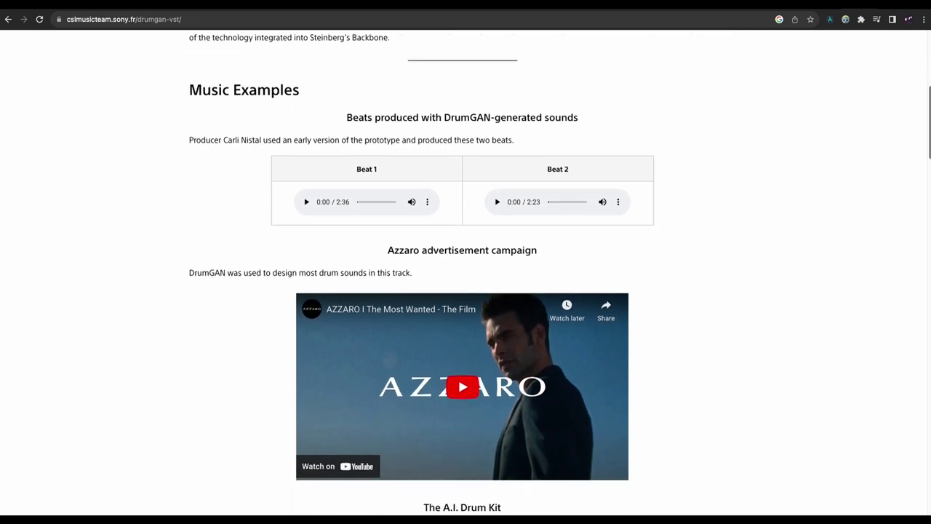
scroll(463, 268, "down", 4)
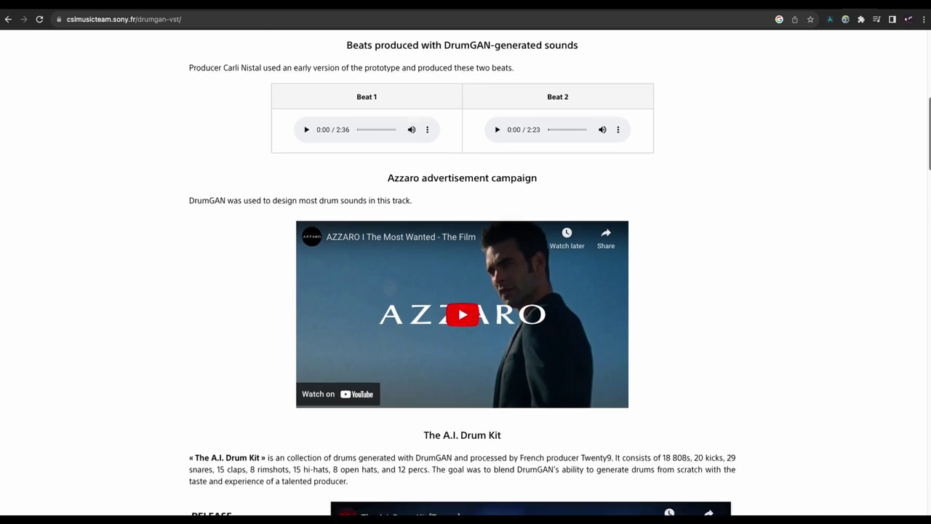
Step: Examine the Azzaro advertisement campaign and The A.I. Drum Kit sections of the DrumGAN page
scroll(463, 268, "down", 5)
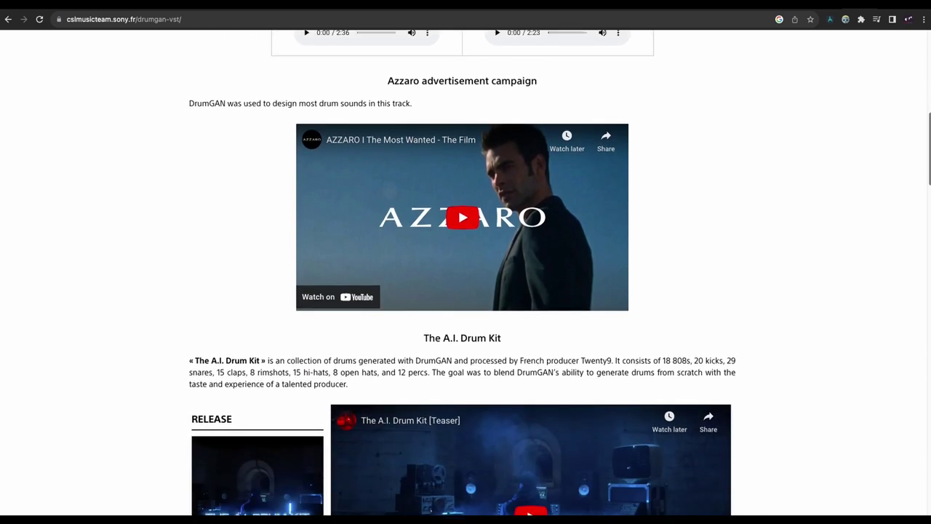
scroll(464, 268, "down", 3)
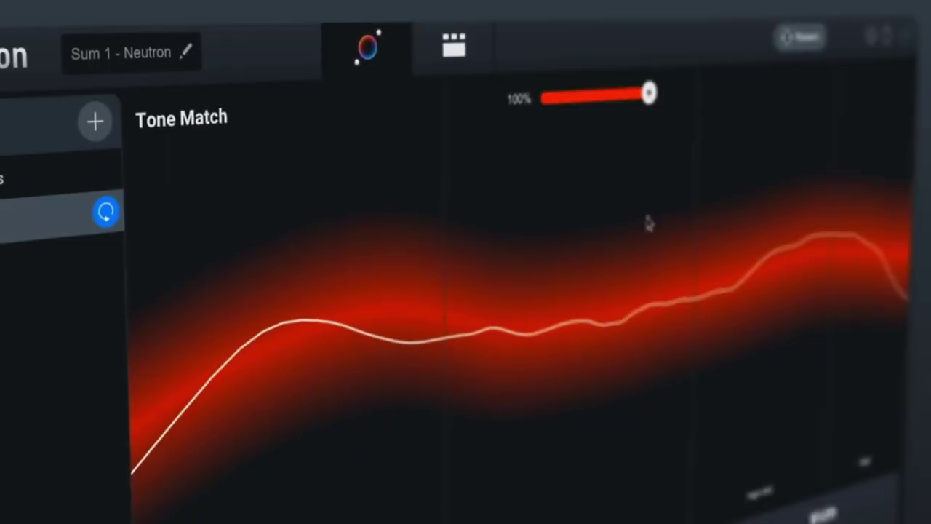
Step: In Neutron, lower the Tone Match amount to 0% and raise it back up
left_click_drag(648, 94, 540, 111)
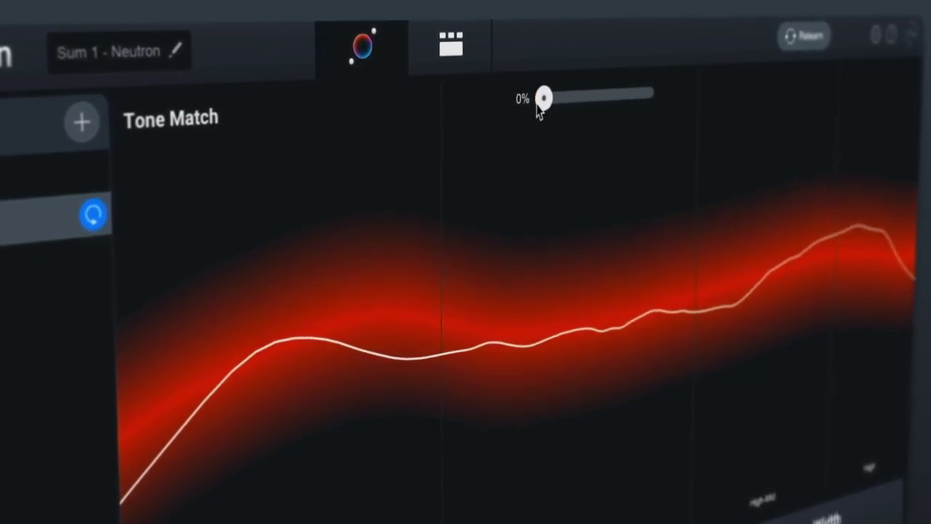
left_click_drag(538, 108, 665, 101)
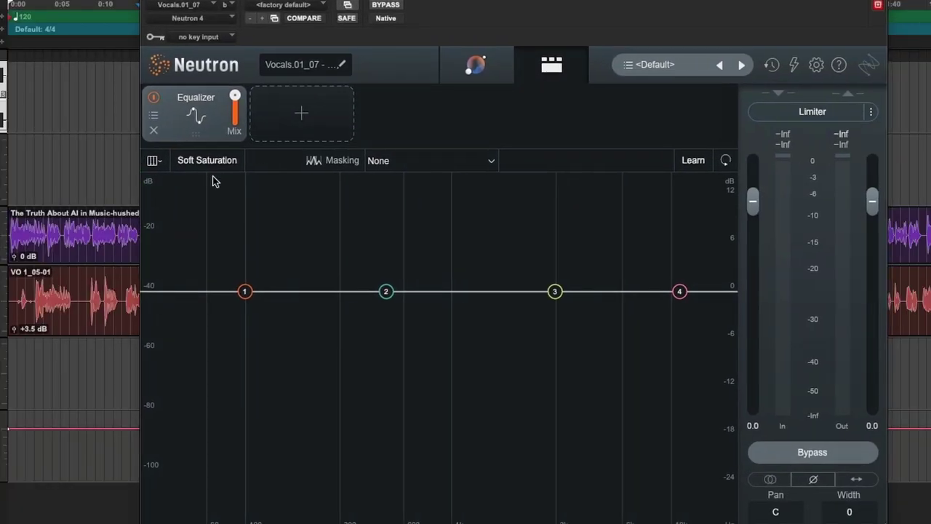
Step: Open Neutron's assistant on the vocal track and play the audio so it analyzes the vocals
left_click(474, 64)
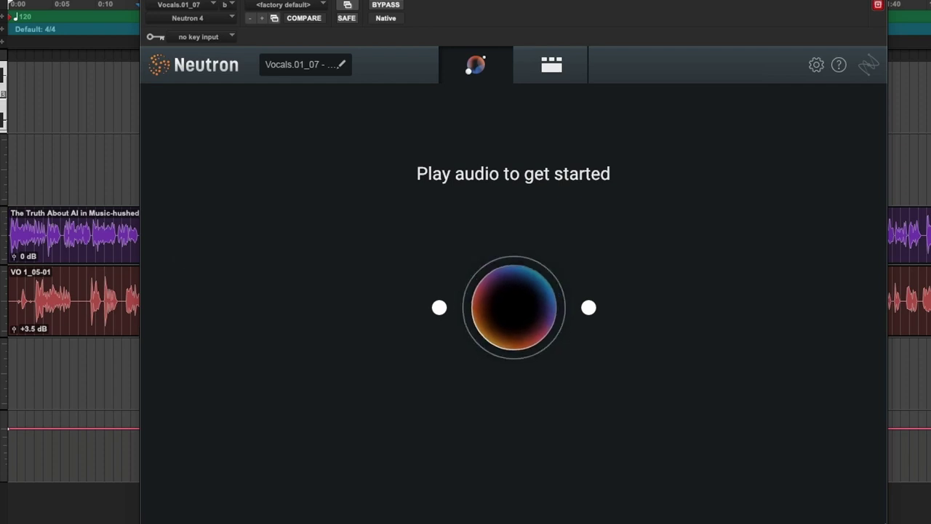
left_click_drag(358, 9, 309, 0)
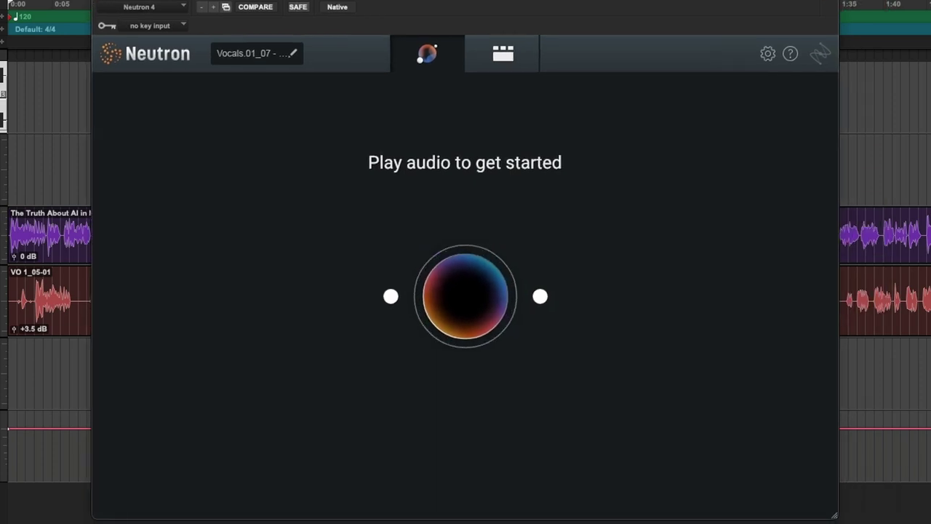
key("space")
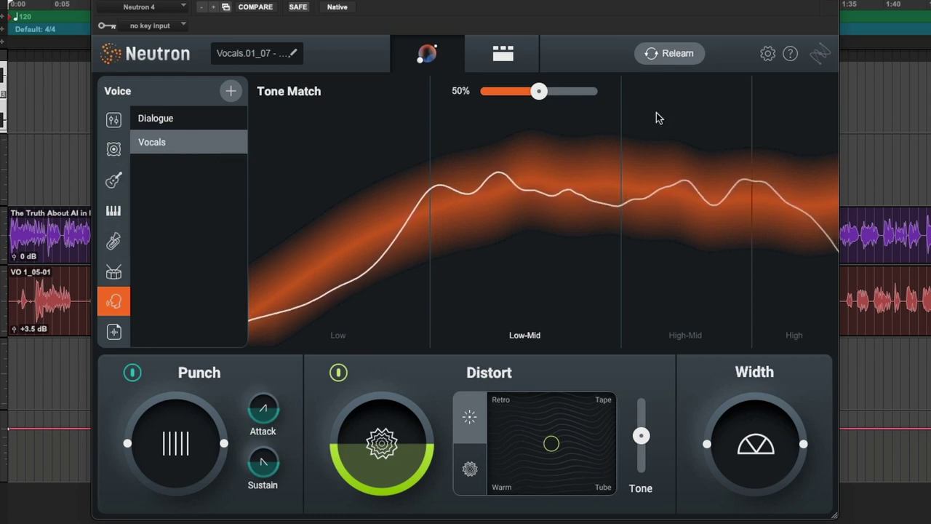
Step: Review the assistant's module chain for the vocals: Sculptor, Equalizer, Compressor 1, Compressor 2 and Exciter
left_click(496, 58)
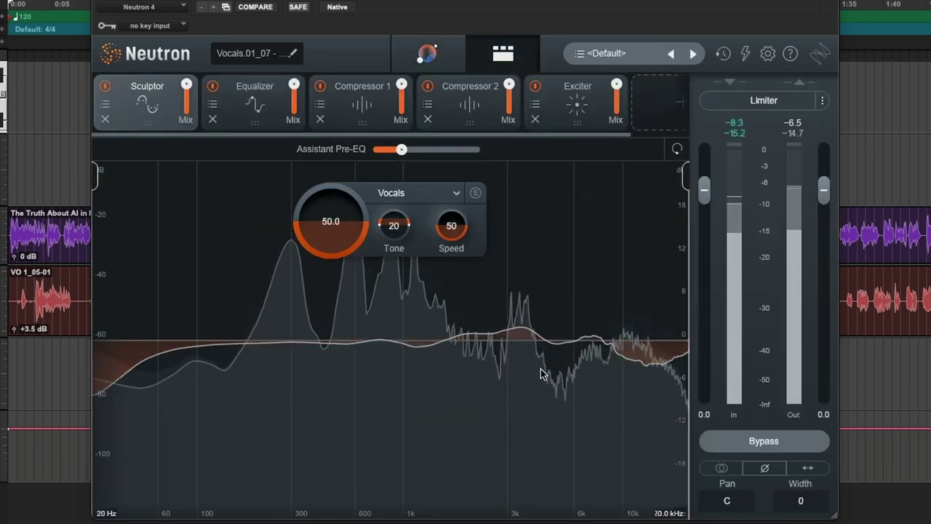
left_click(254, 103)
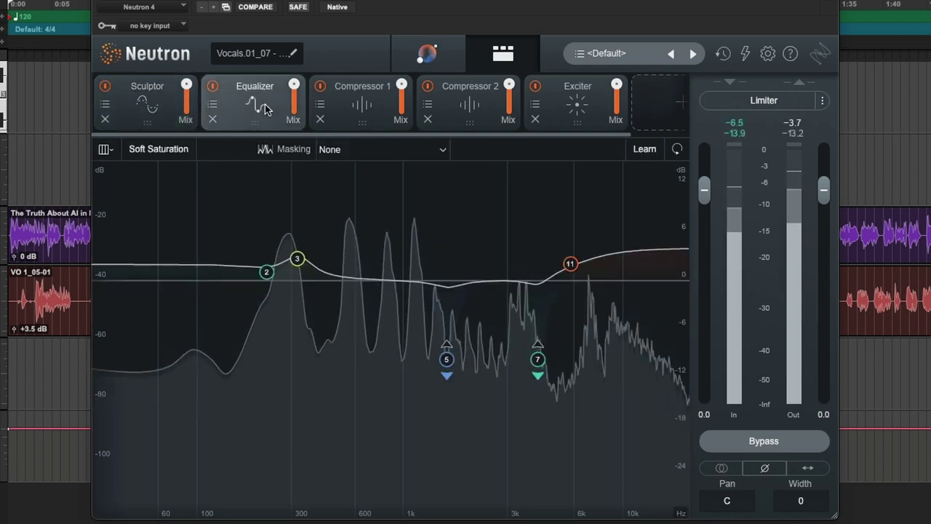
left_click(344, 109)
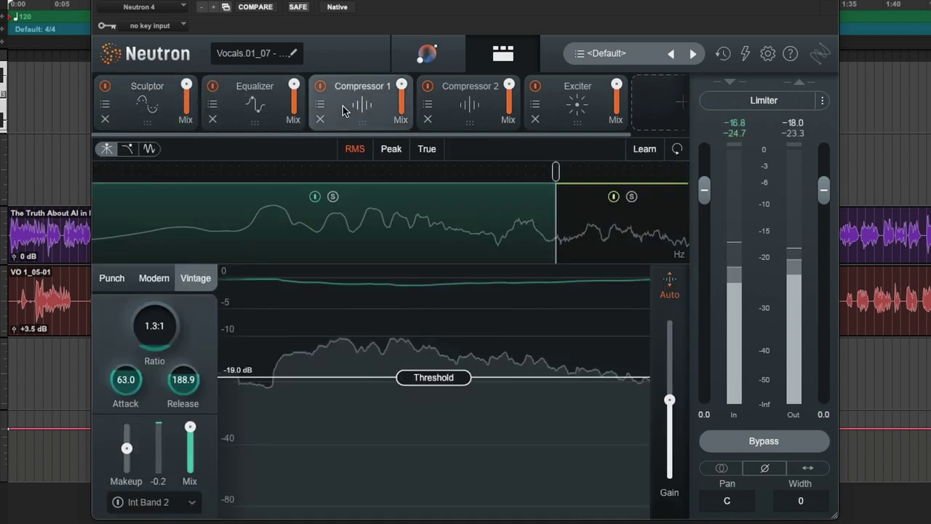
left_click(470, 116)
left_click(576, 116)
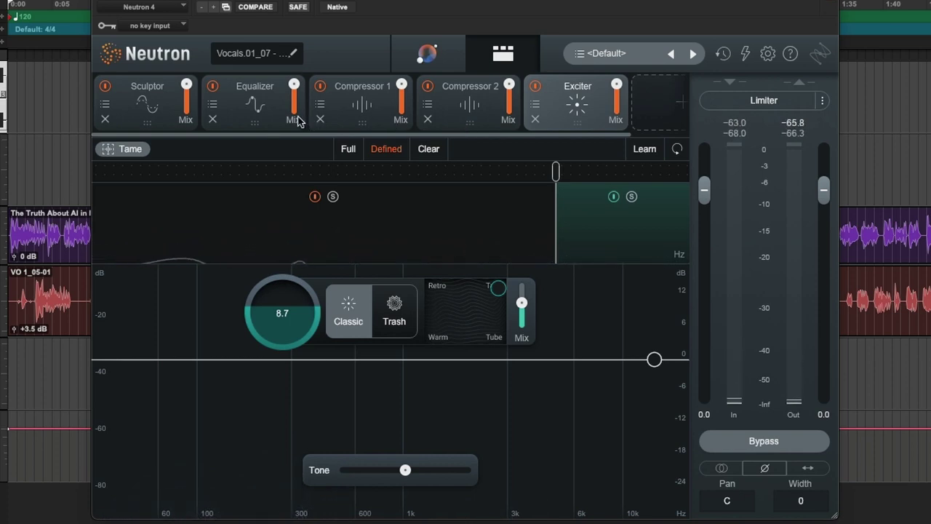
Step: Play the Vocals.01_07-01 clip and watch Compressor 1, Exciter and Sculptor process it
left_click(361, 107)
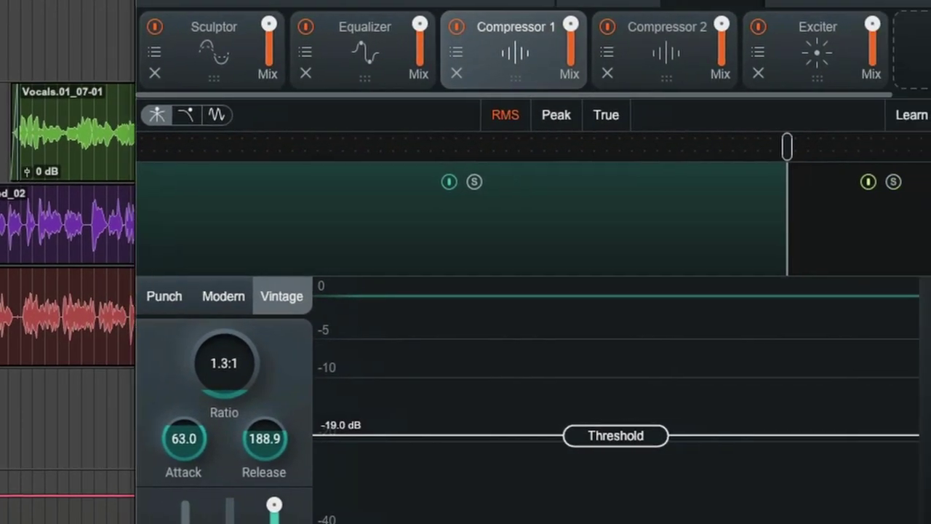
left_click(124, 119)
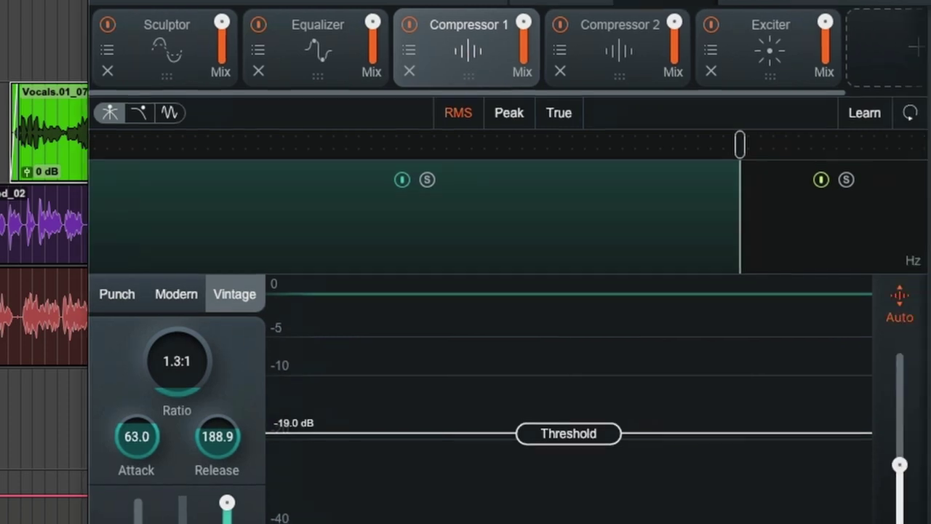
key("space")
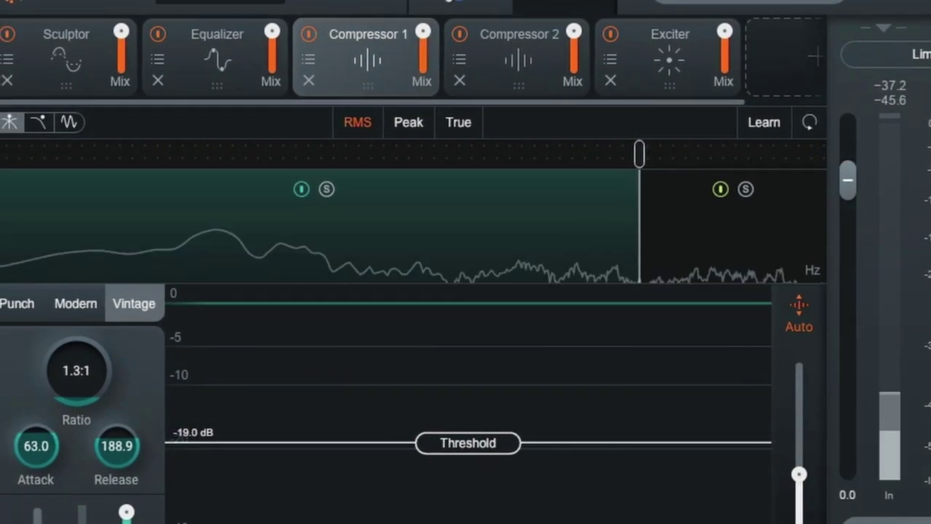
left_click(669, 73)
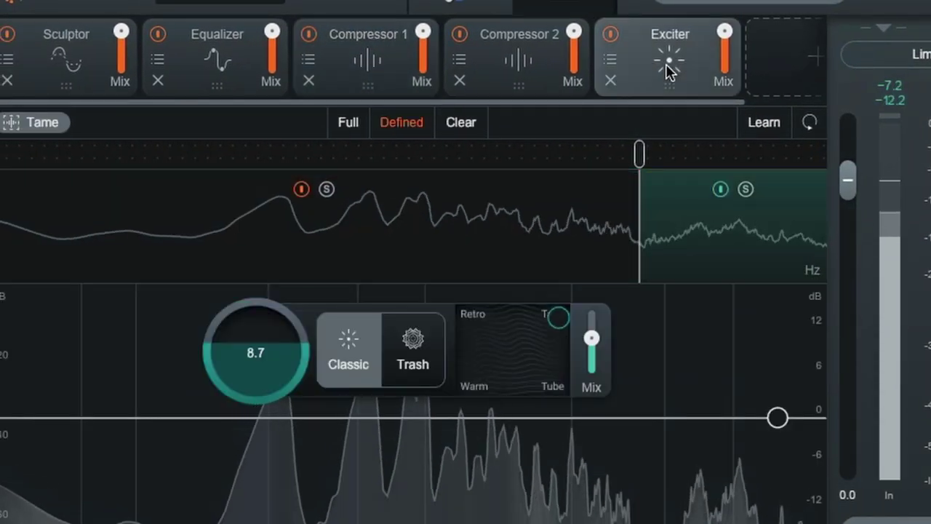
left_click(66, 52)
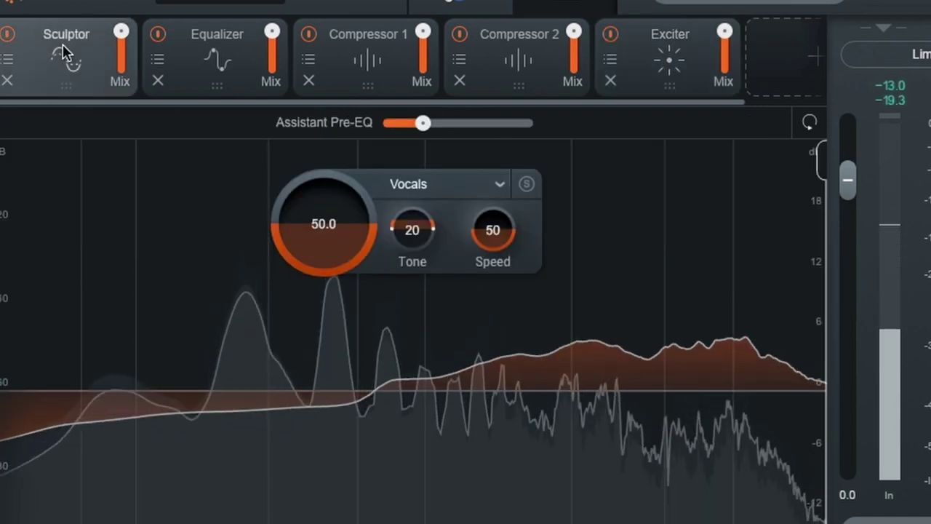